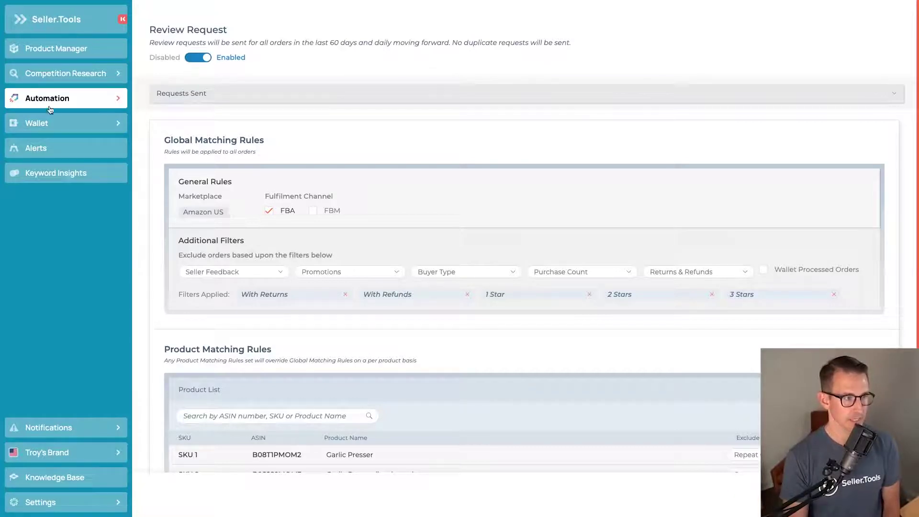
- Open the automation features list and expand the Requests Sent chart for the last 7 days
click(96, 106)
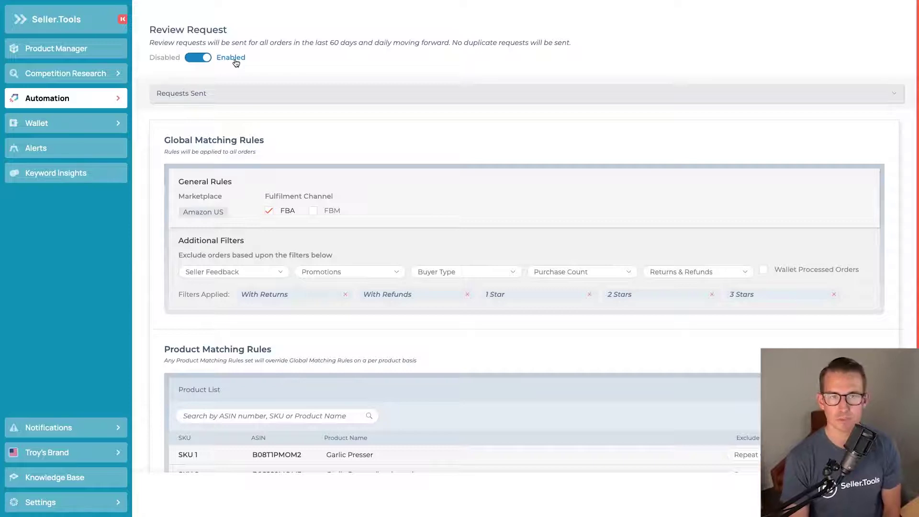
click(251, 100)
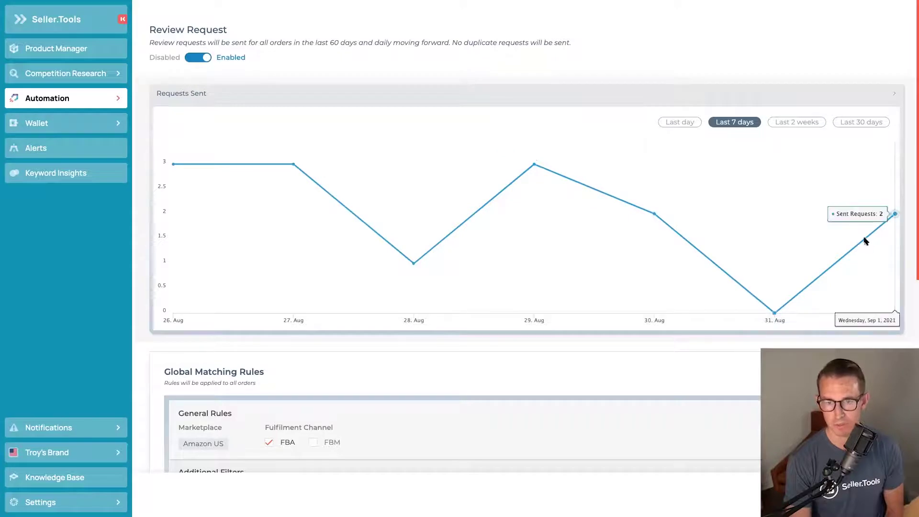
- Switch the Requests Sent chart to Last 2 weeks, then scroll to Global Matching Rules and Product List
click(819, 125)
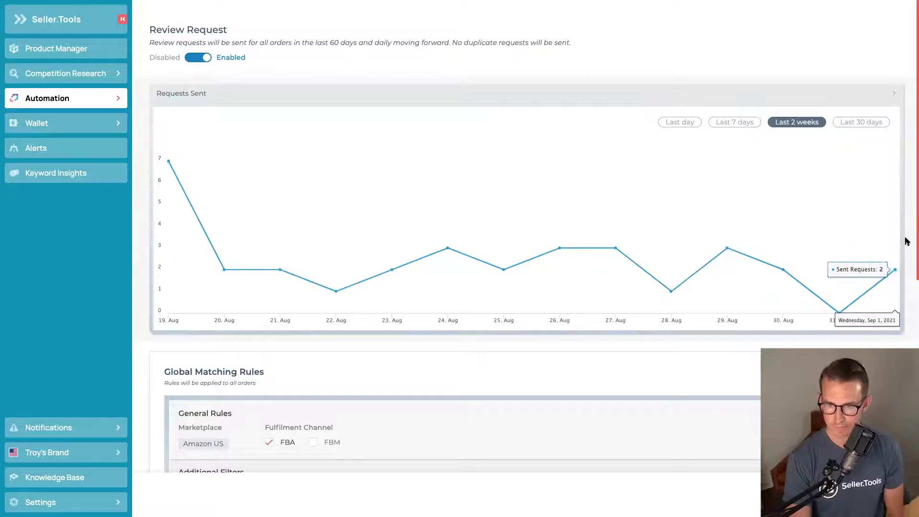
scroll(910, 239, down, 1)
scroll(912, 235, down, 4)
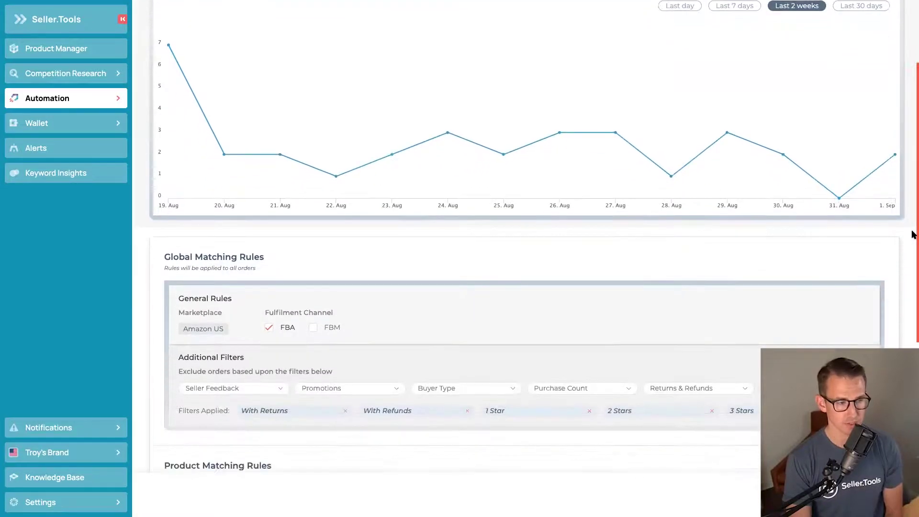
scroll(912, 235, down, 1)
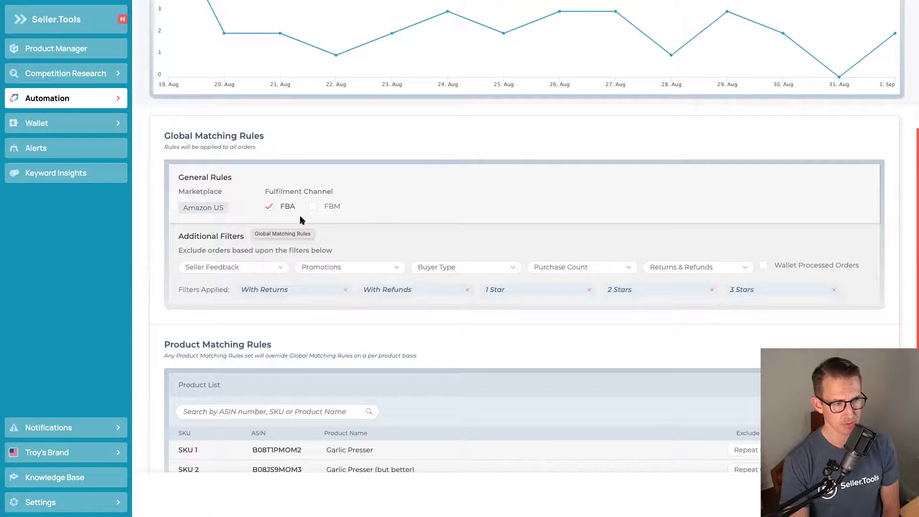
scroll(301, 220, down, 1)
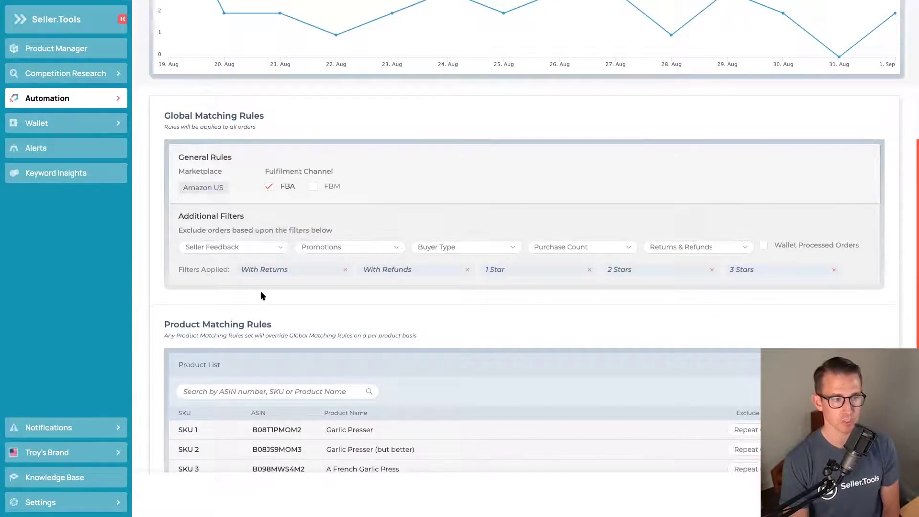
click(273, 253)
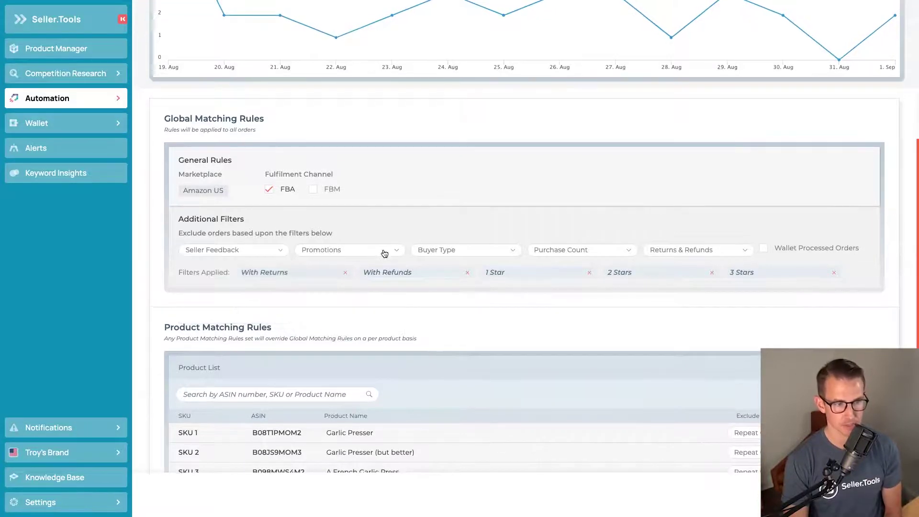
- Review the Promotions and Buyer Type exclusion options, then show the Purchase Count choices
click(384, 252)
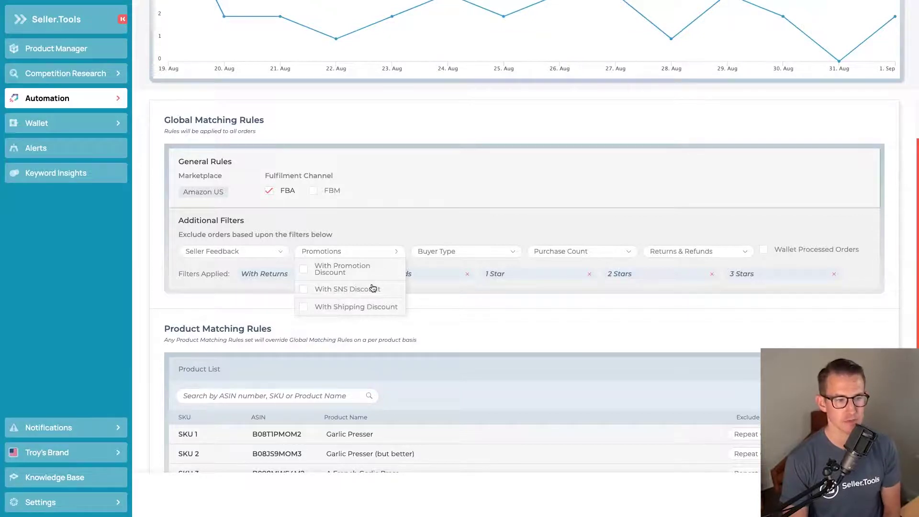
click(422, 215)
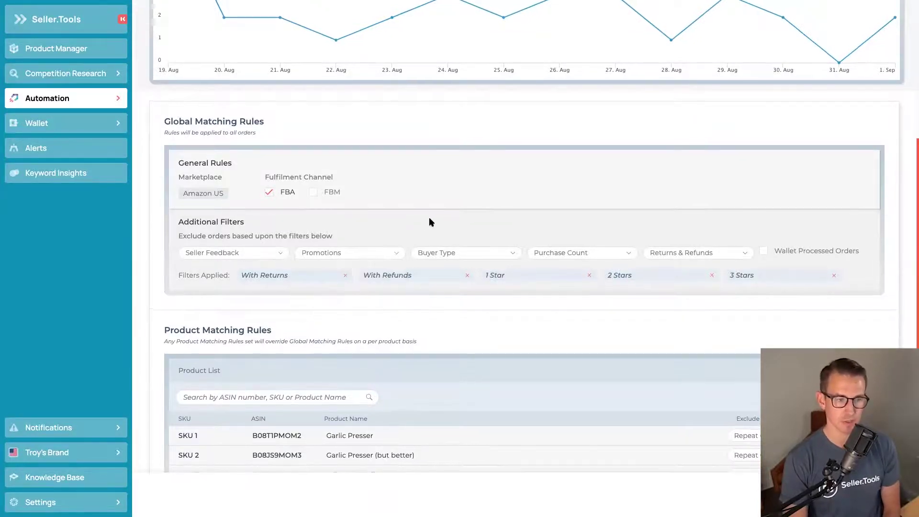
click(509, 258)
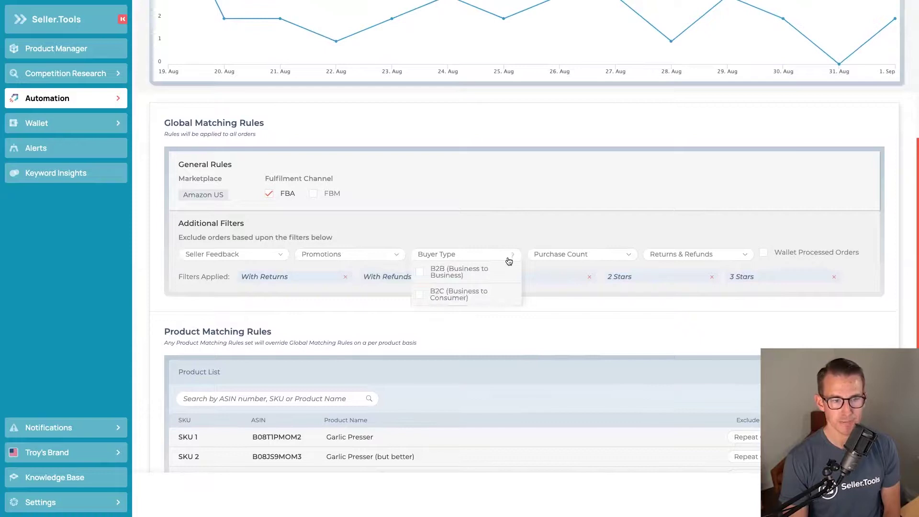
click(642, 221)
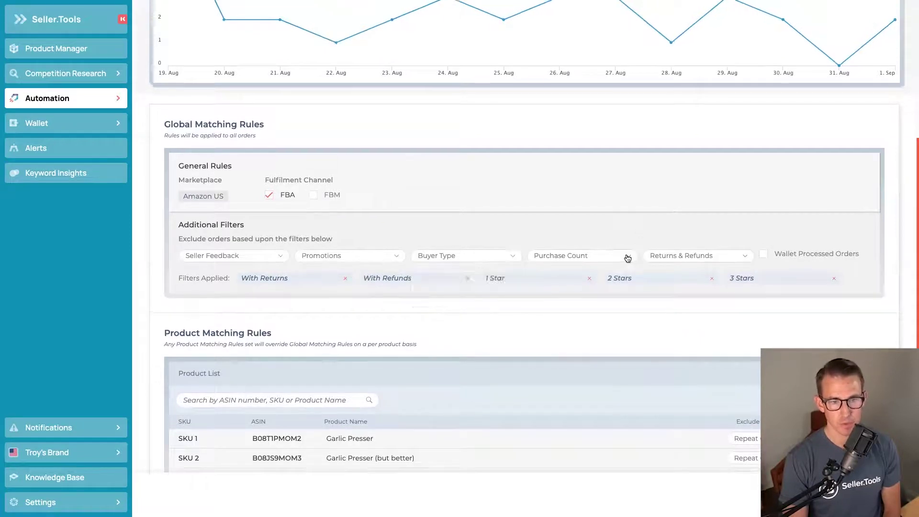
click(627, 257)
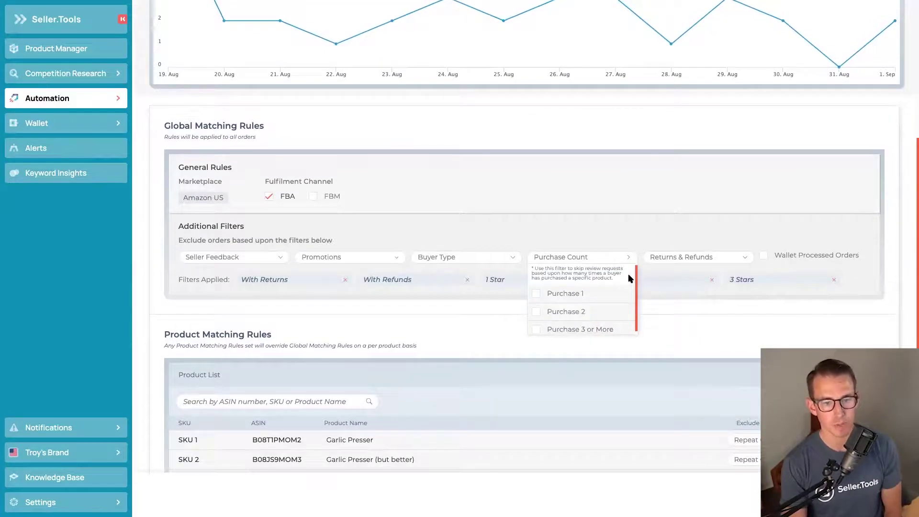
scroll(629, 270, down, 1)
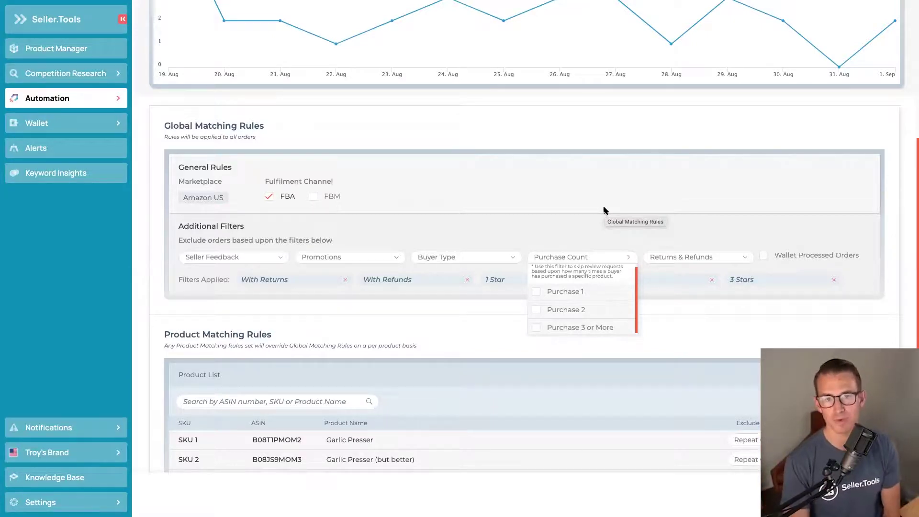
- Confirm With Returns and With Refunds are excluded, then scroll to Product List and Schedule Actions
click(720, 259)
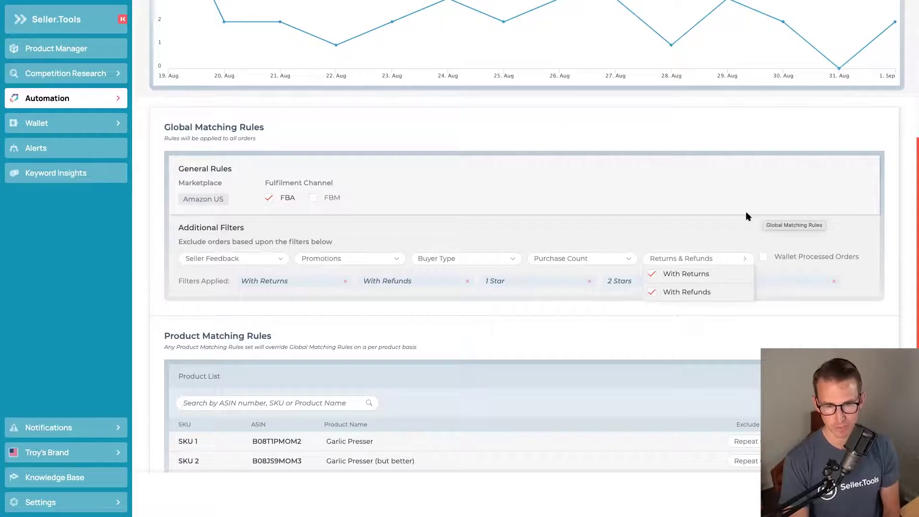
click(731, 218)
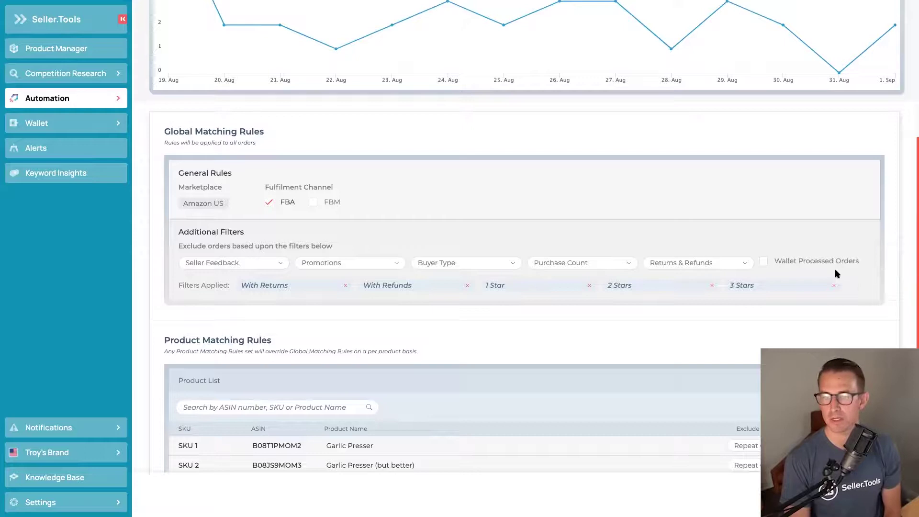
scroll(806, 267, up, 1)
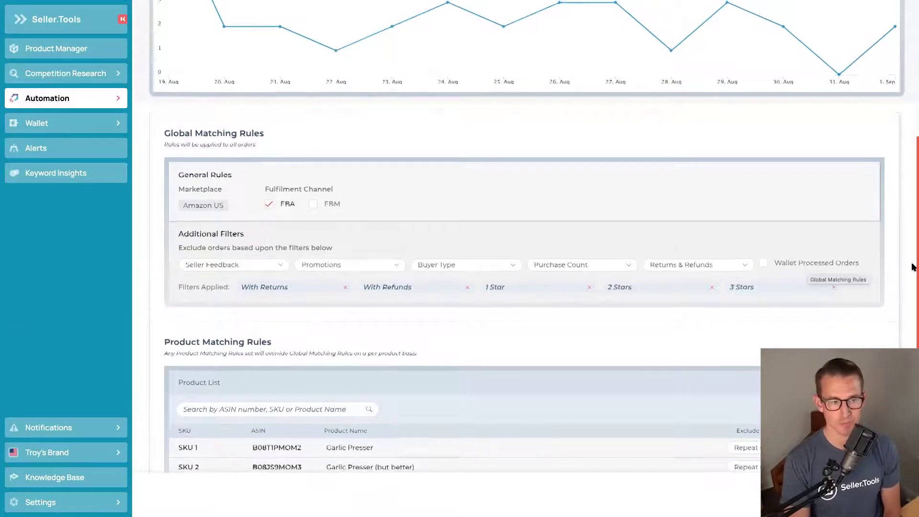
scroll(909, 263, down, 4)
scroll(909, 266, down, 1)
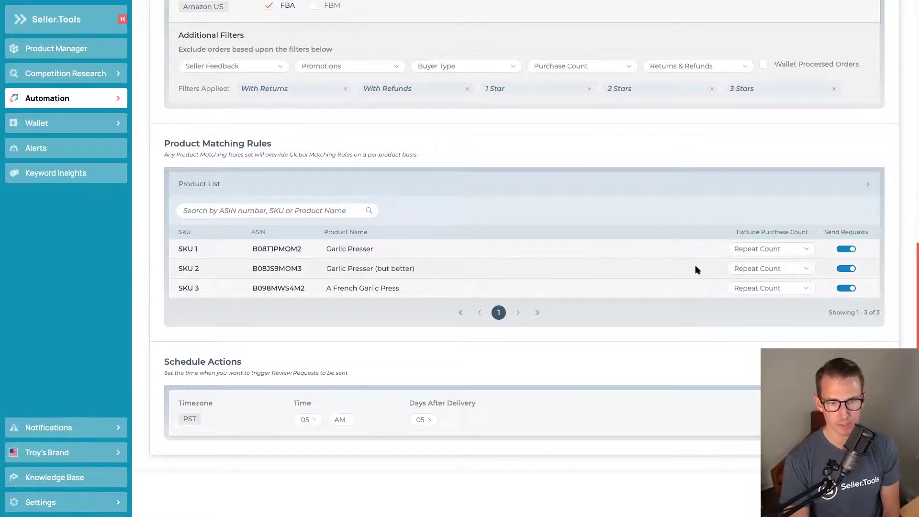
click(800, 253)
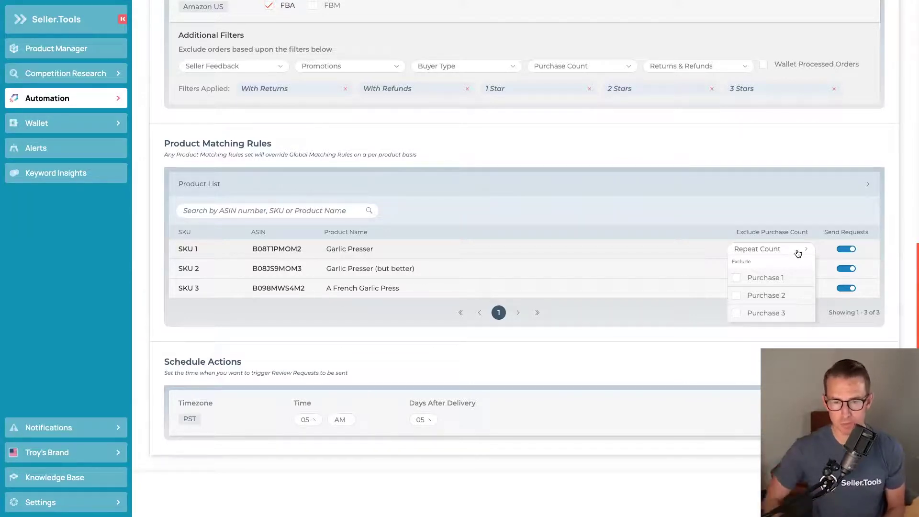
click(798, 250)
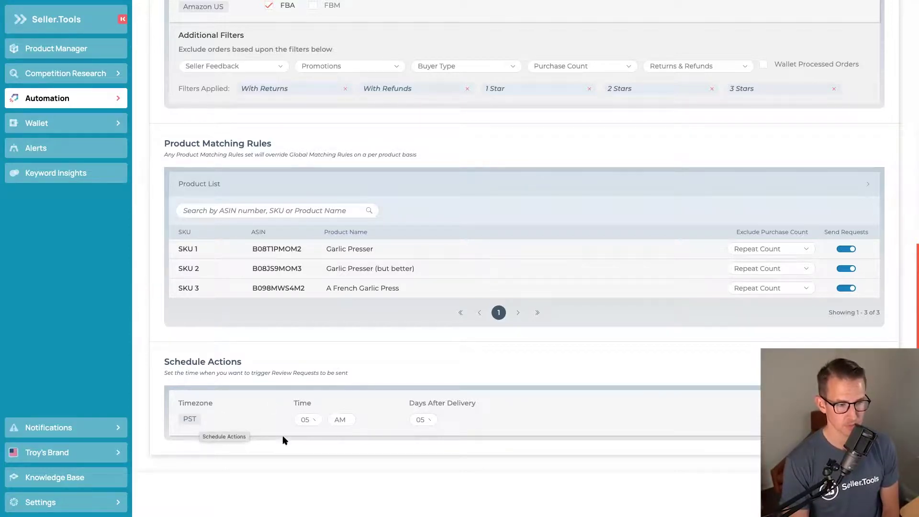
click(306, 420)
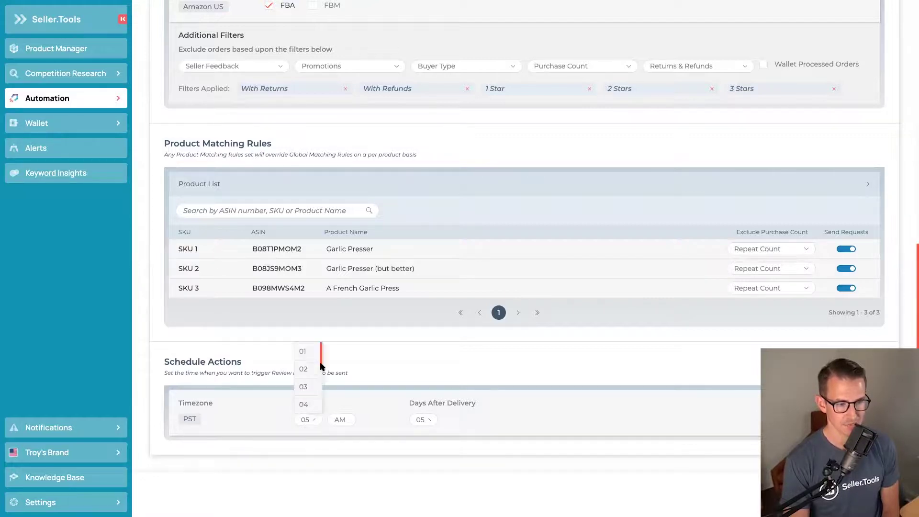
mouse_move(320, 365)
mouse_down()
mouse_move(321, 410)
mouse_move(321, 368)
mouse_up()
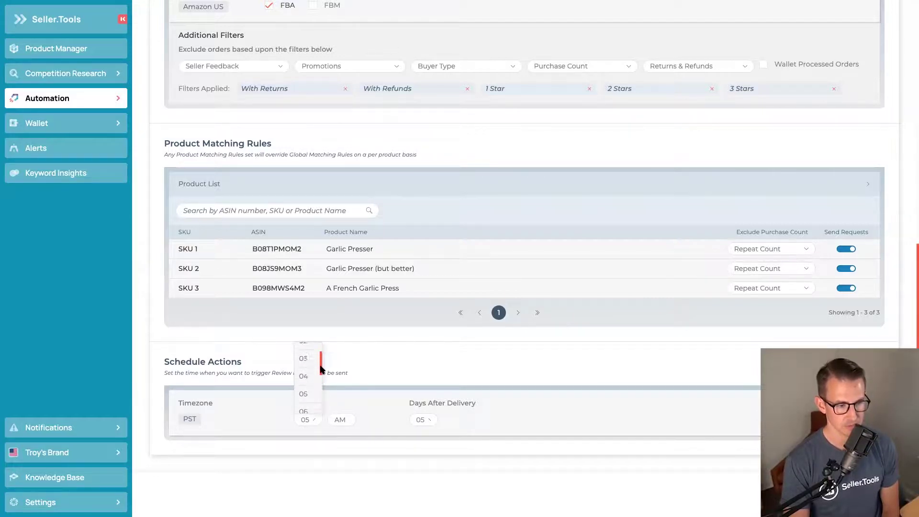
click(349, 408)
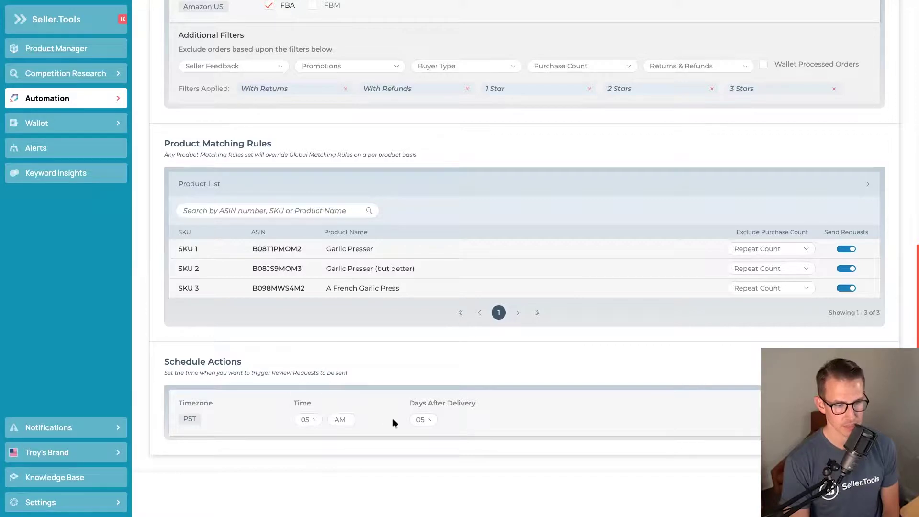
click(421, 420)
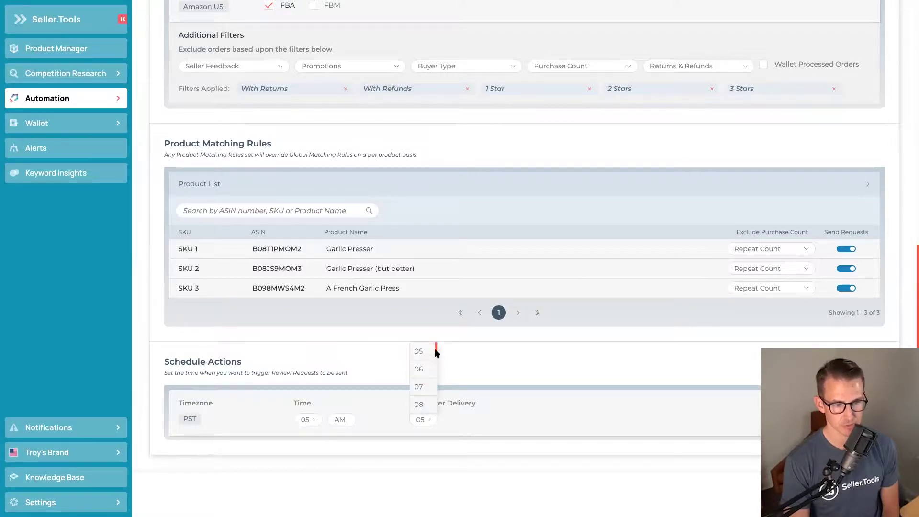
mouse_move(436, 353)
mouse_down()
mouse_move(438, 412)
mouse_move(438, 348)
mouse_up()
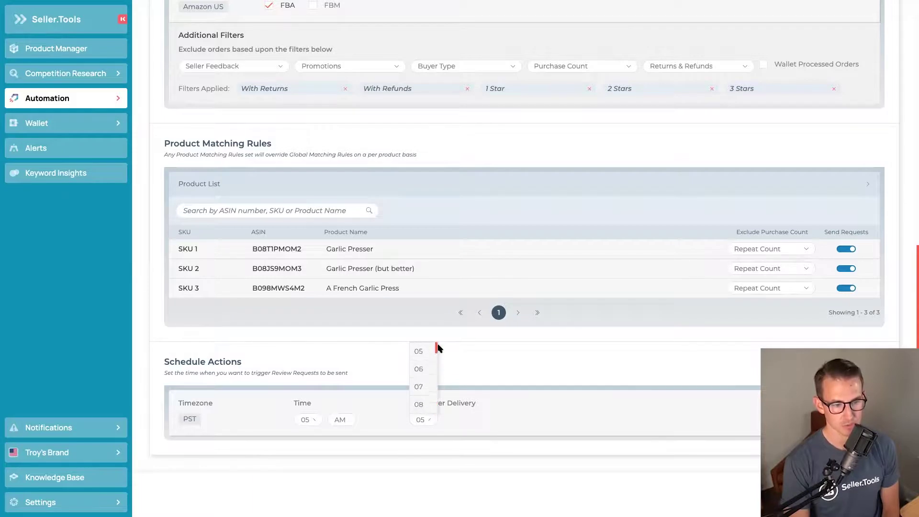
click(469, 359)
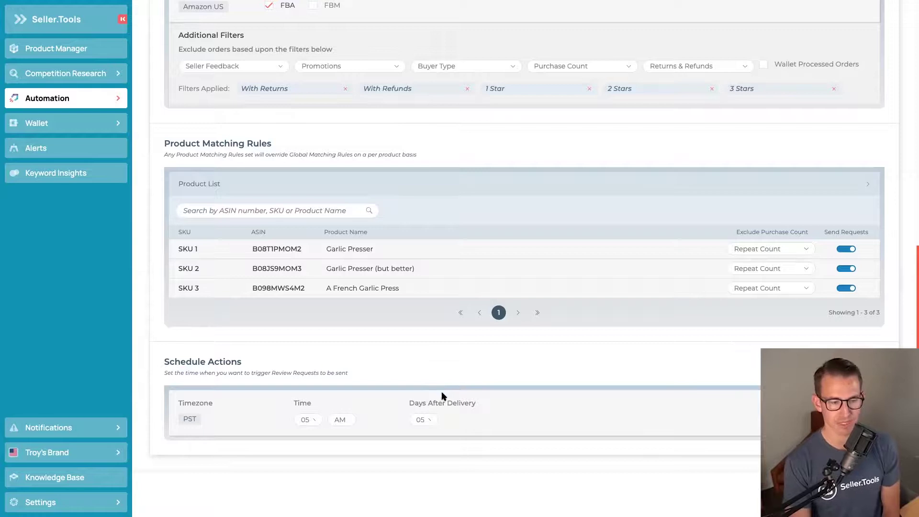
click(435, 425)
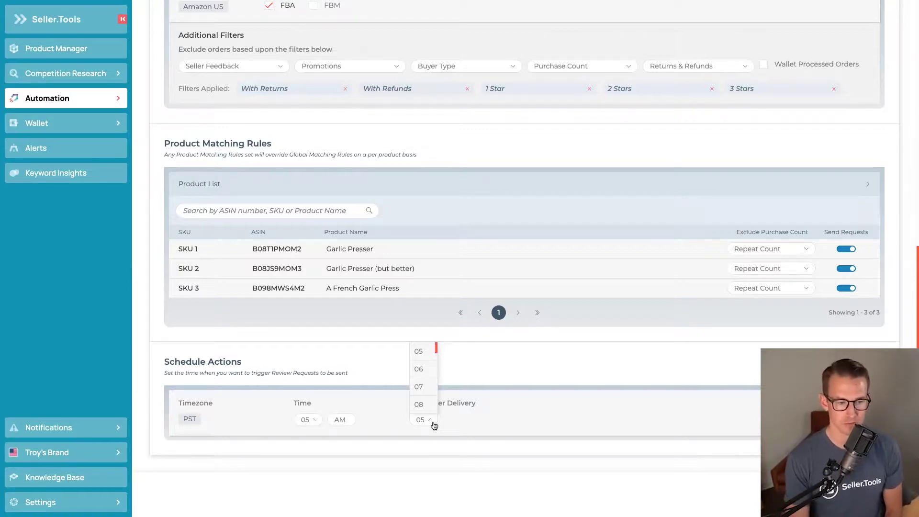
click(434, 425)
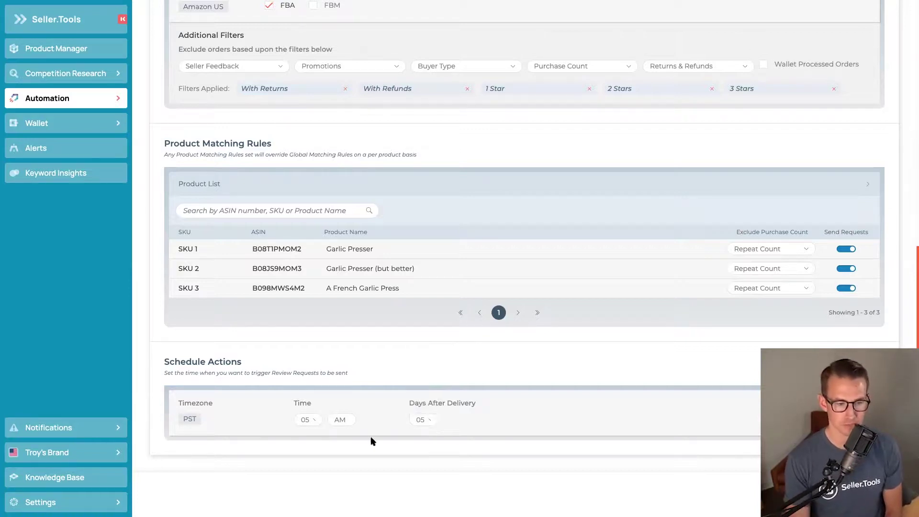
click(428, 425)
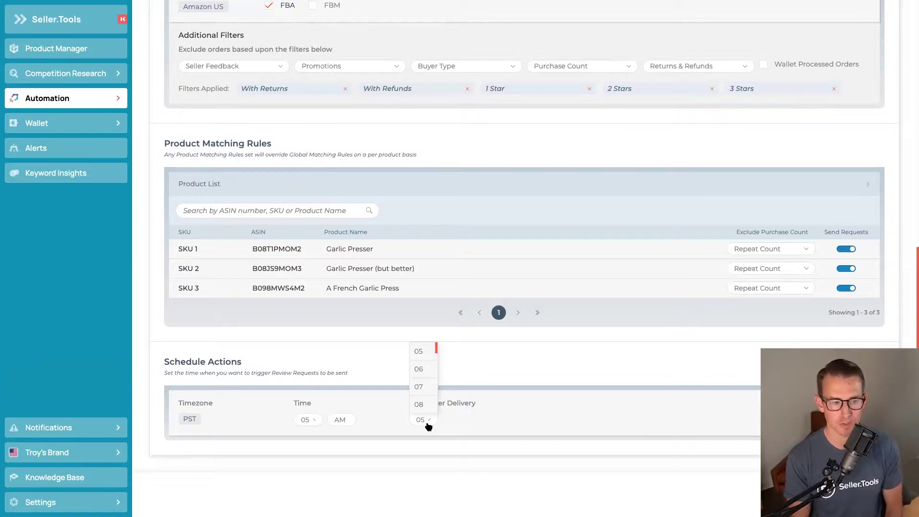
click(570, 374)
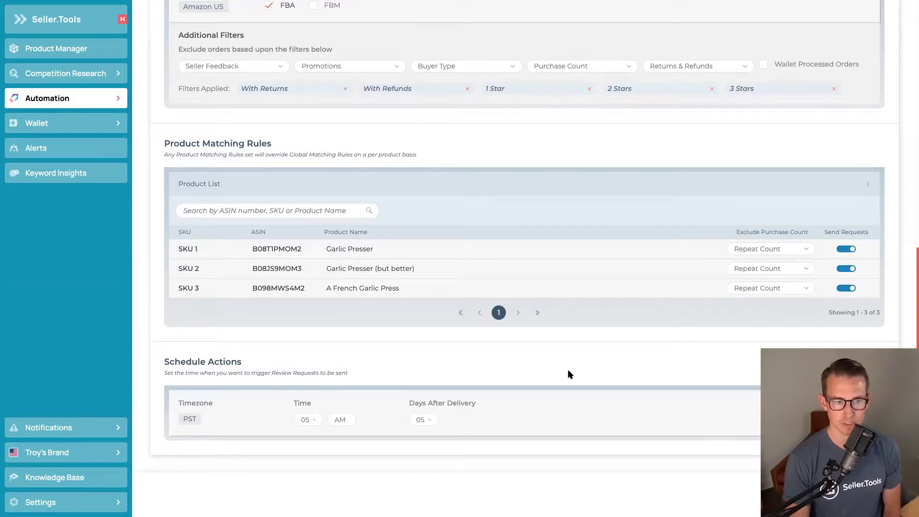
scroll(558, 364, up, 15)
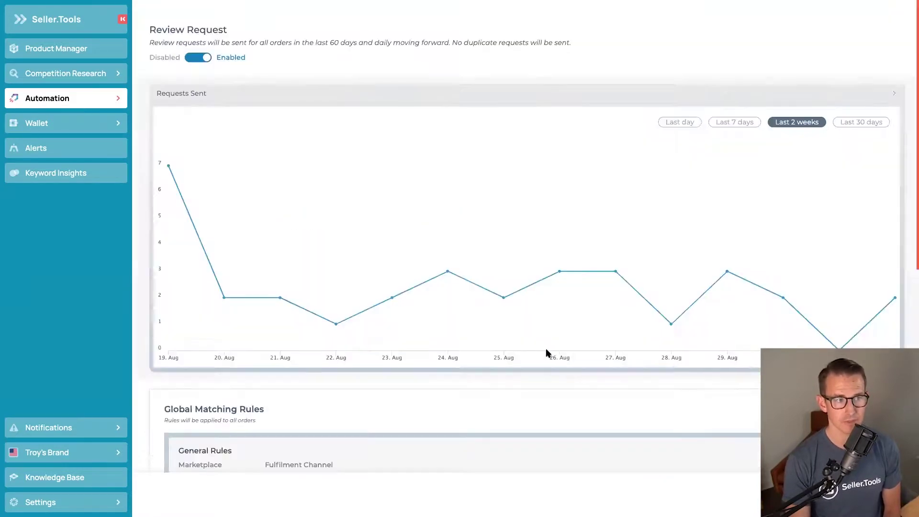
click(102, 99)
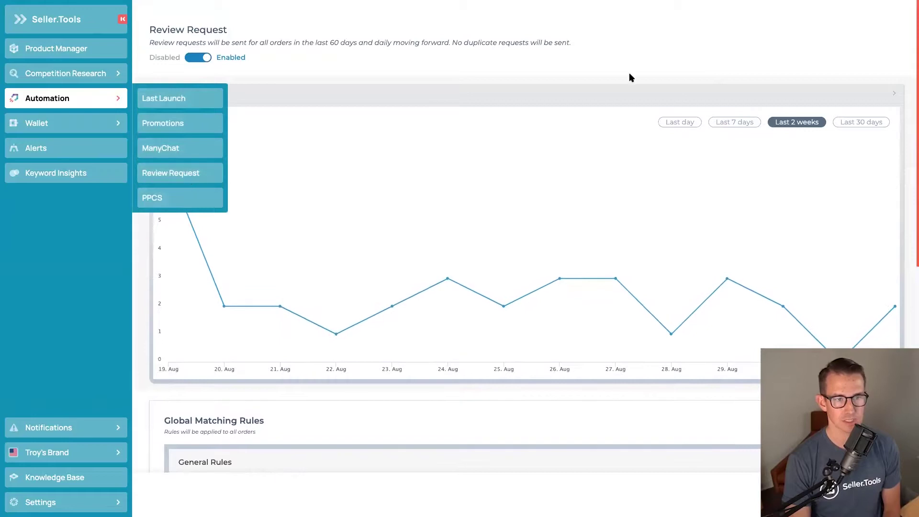
click(643, 50)
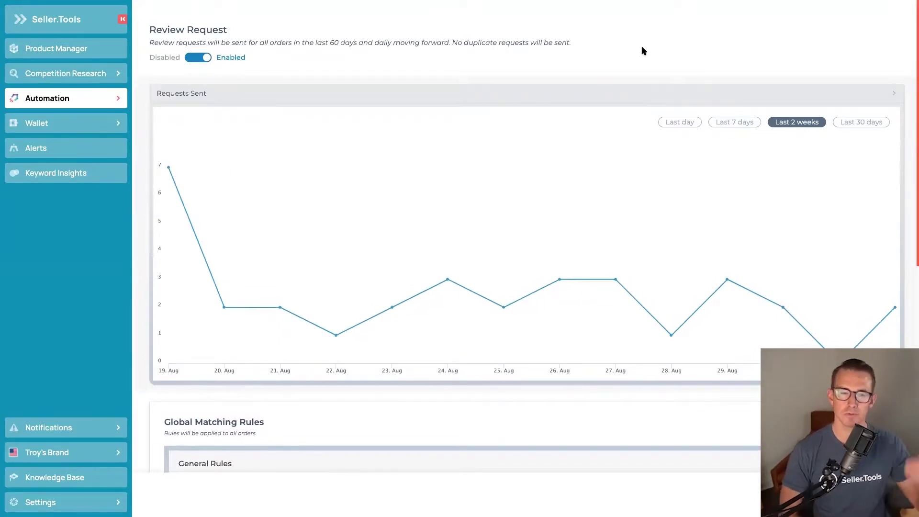